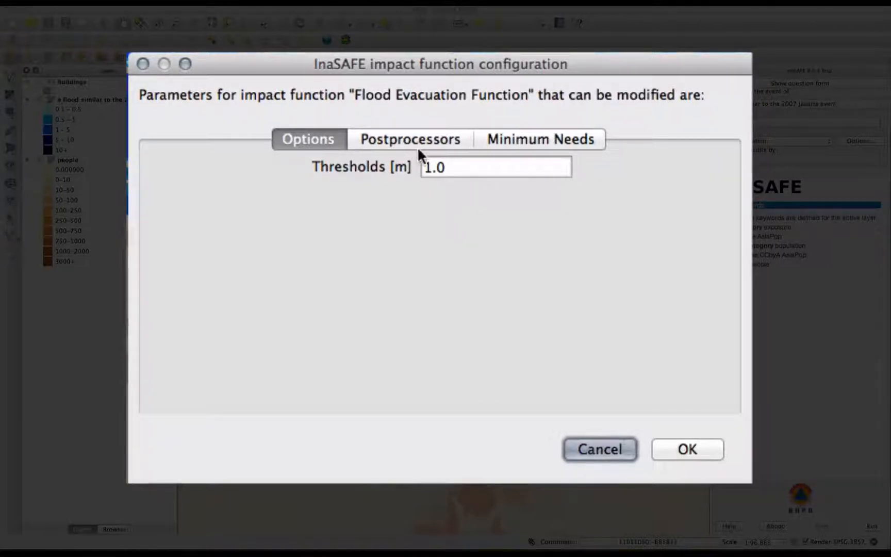
Set the Flood Evacuation Function threshold to 0.8 m and run the analysis of people needing evacuation
double_click(464, 162)
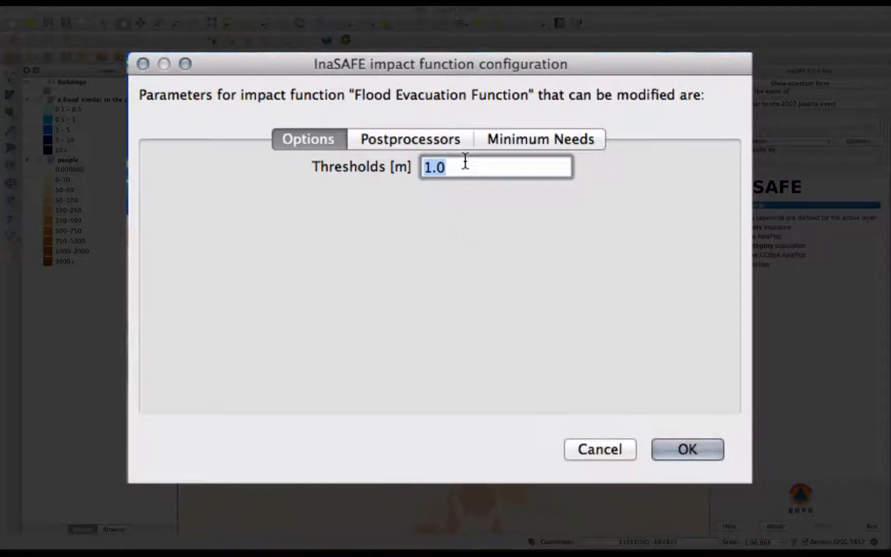
type("0.8")
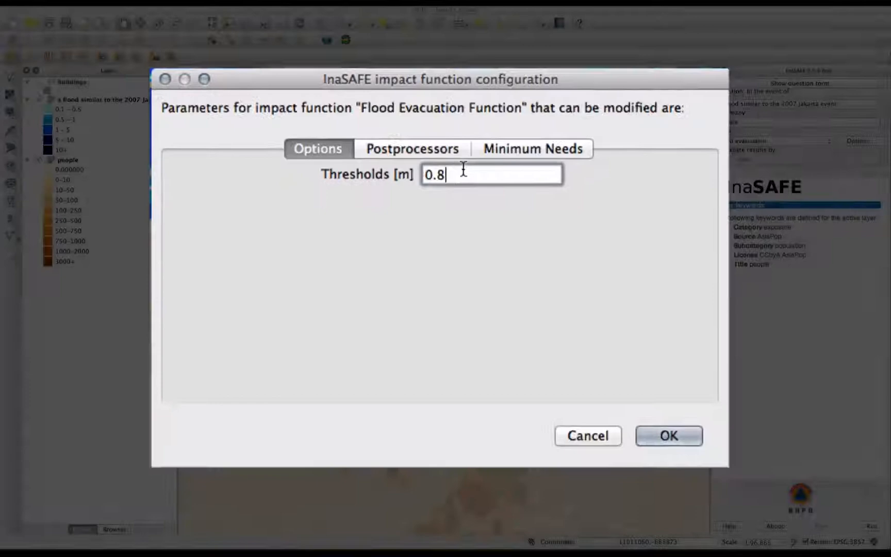
key("Return")
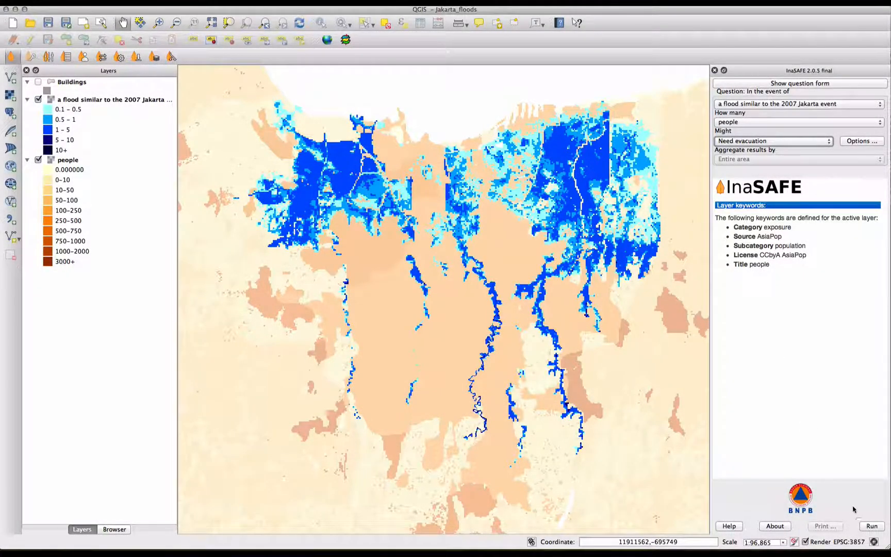
left_click(870, 526)
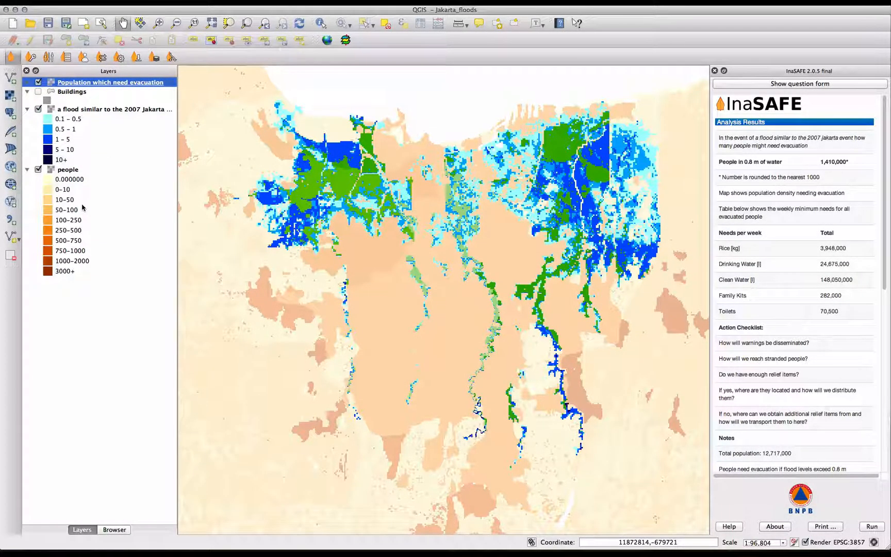
Hide the 2007 Jakarta flood layer and expand the legend of the Population which need evacuation layer
left_click(38, 109)
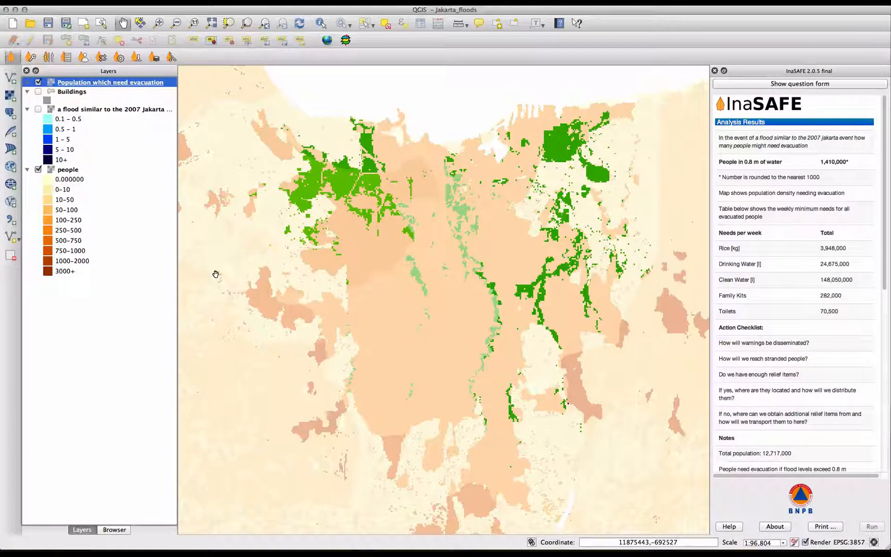
left_click(28, 82)
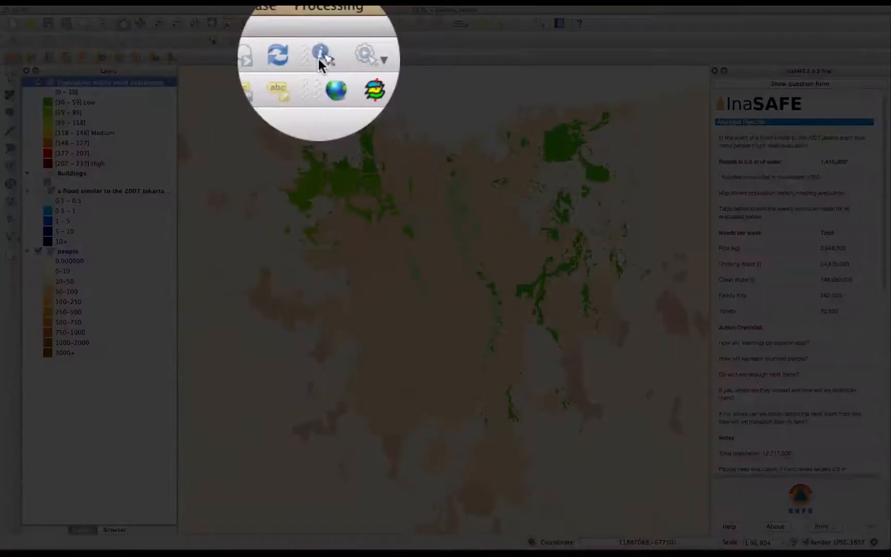
Identify a green evacuation cell near the northern coast and inspect its derived coordinate and Band 1 value
left_click(320, 23)
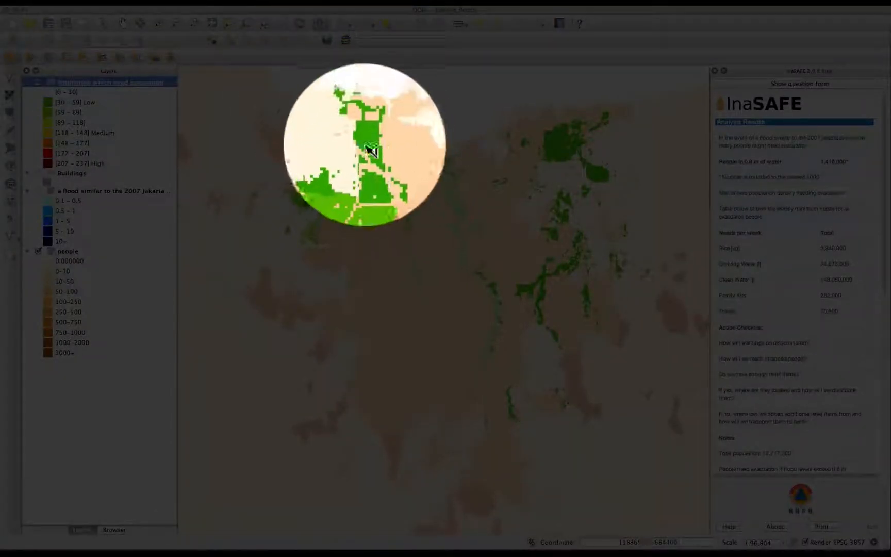
left_click(367, 141)
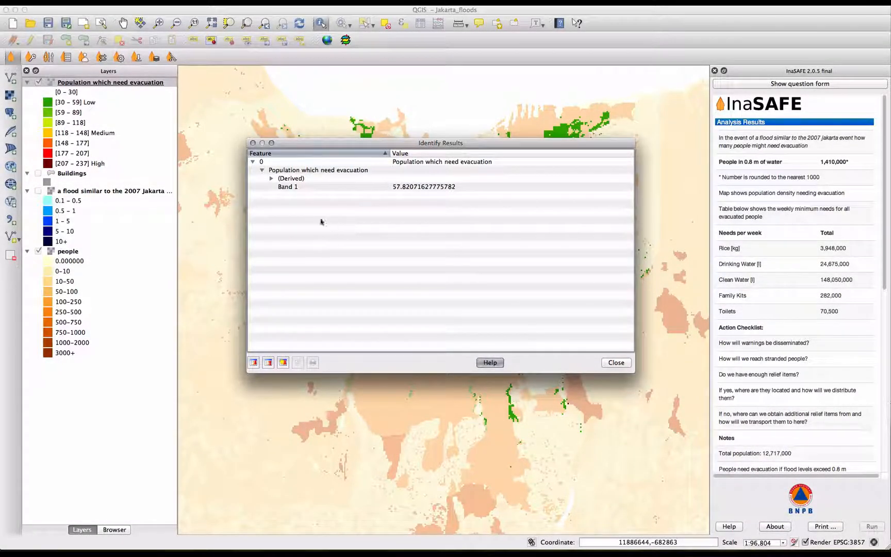
left_click(271, 178)
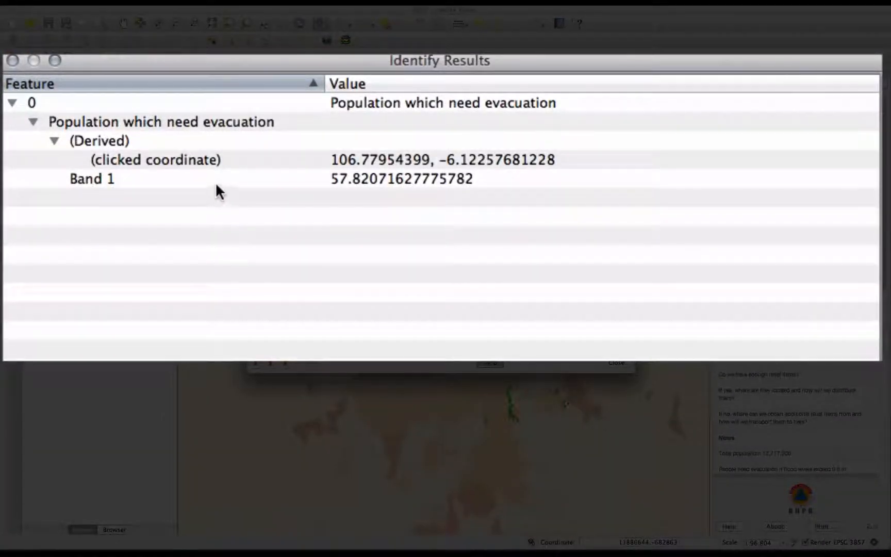
left_click(207, 178)
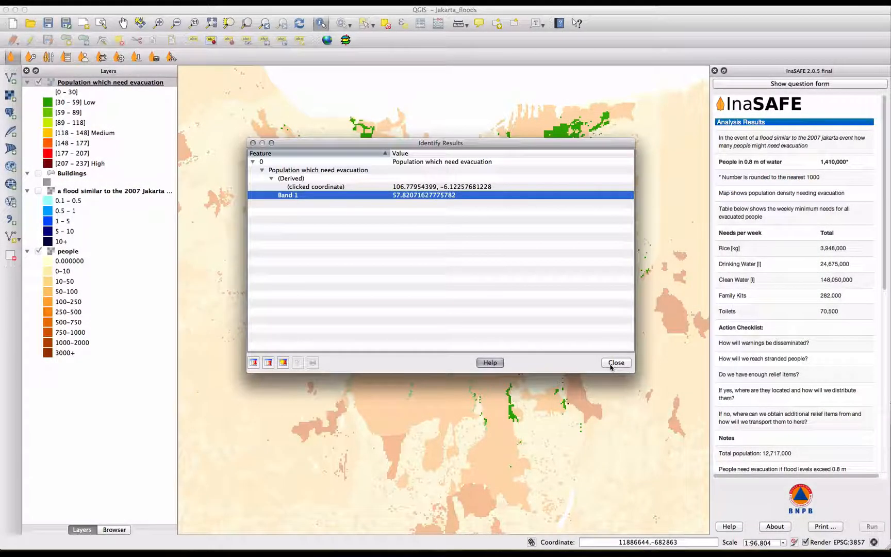
left_click(615, 363)
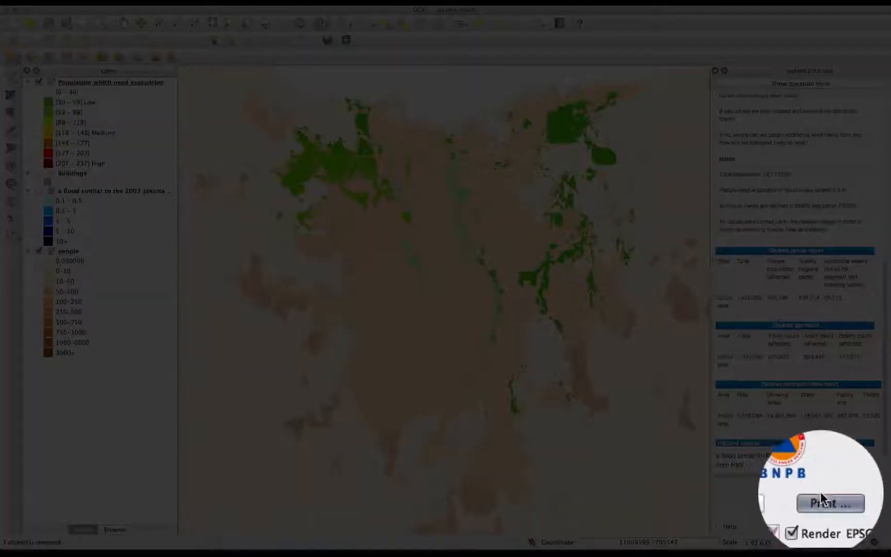
Export the impact report for the analysis extent as PDF with the inasafe-portrait-a4 template, saving People_in_need_of_evacuation in the logs folder
left_click(825, 526)
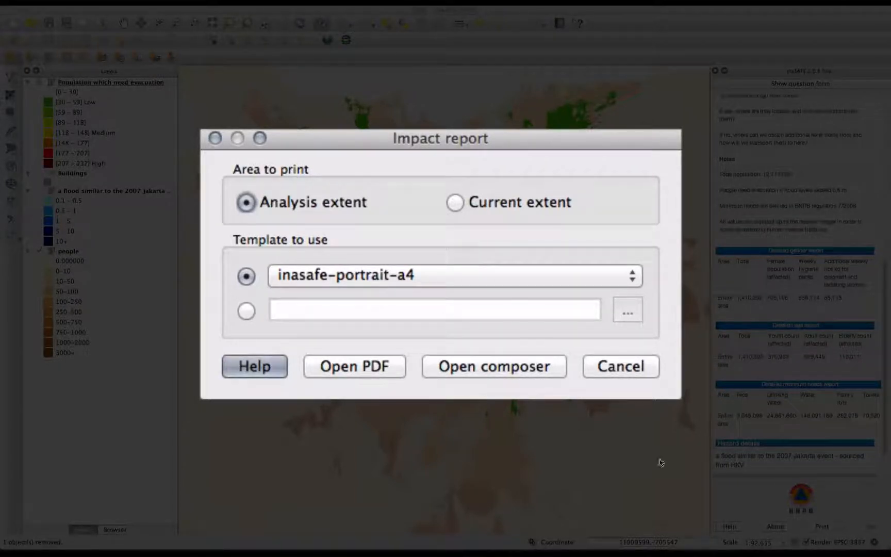
left_click(503, 281)
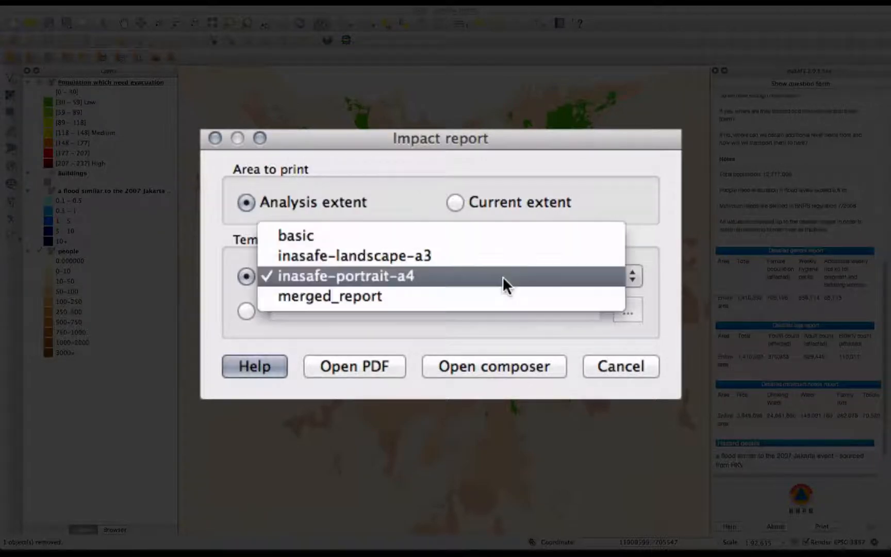
left_click(502, 276)
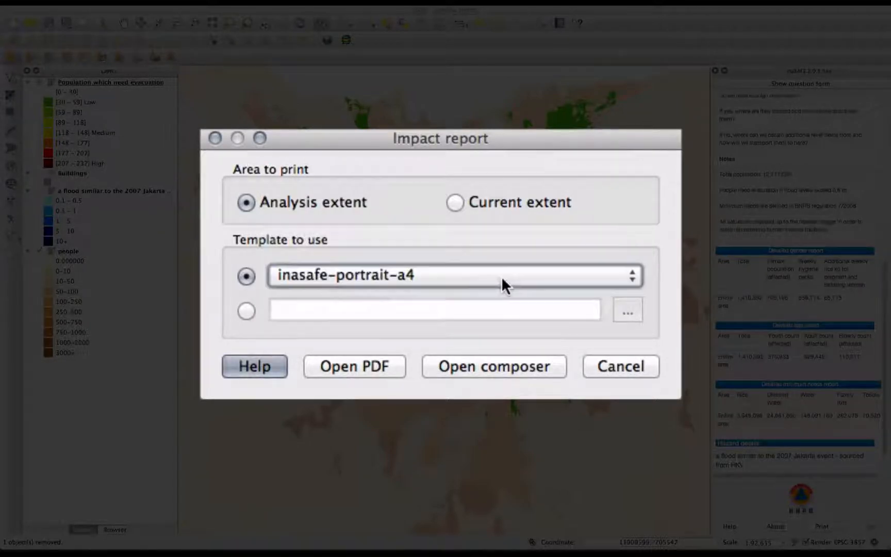
left_click(347, 365)
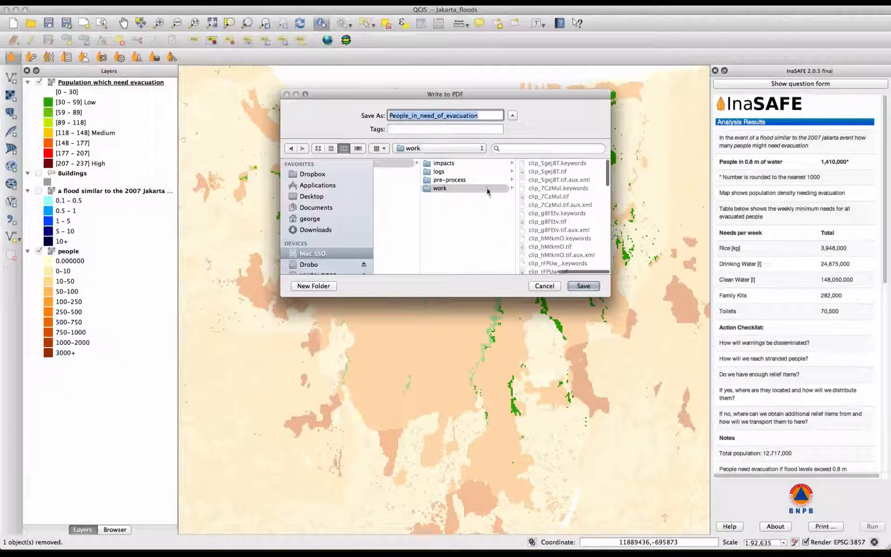
left_click(484, 171)
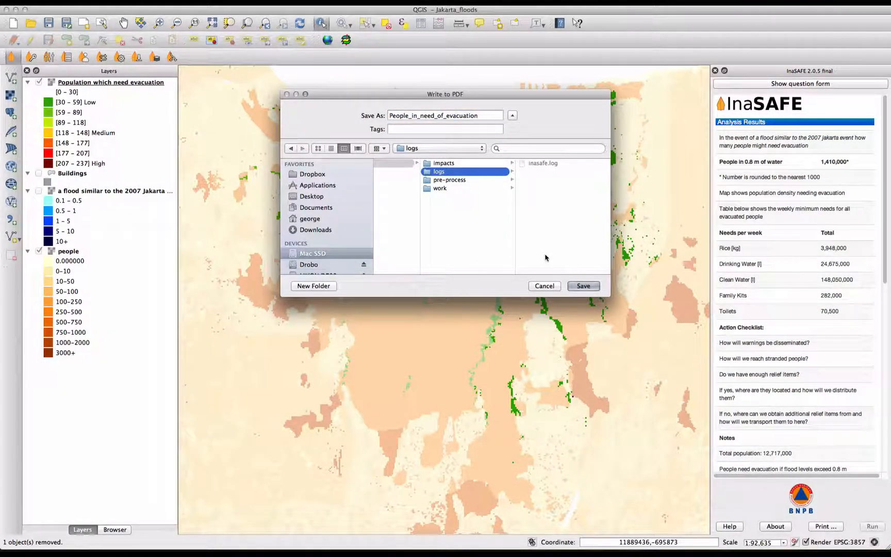
left_click(583, 285)
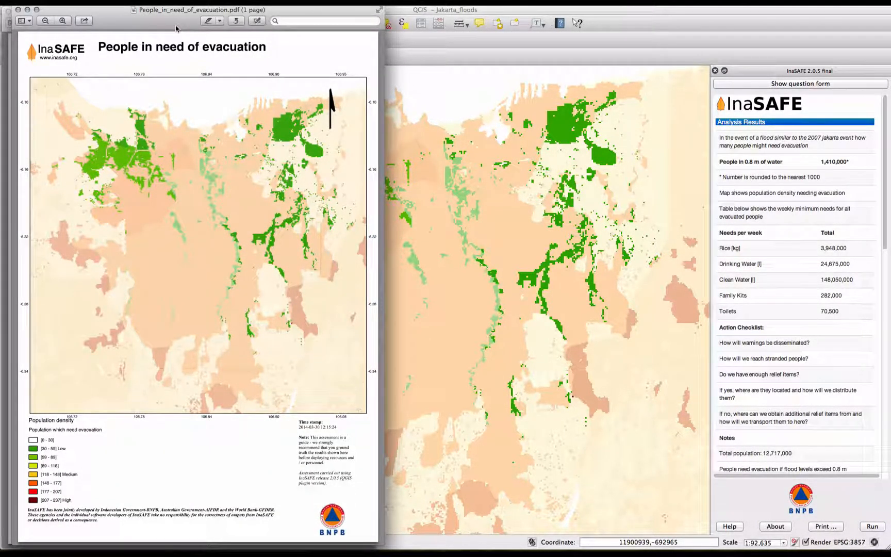
Review the exported map and table PDFs side by side, close both, and return to QGIS
left_click_drag(182, 12, 561, 13)
left_click(294, 190)
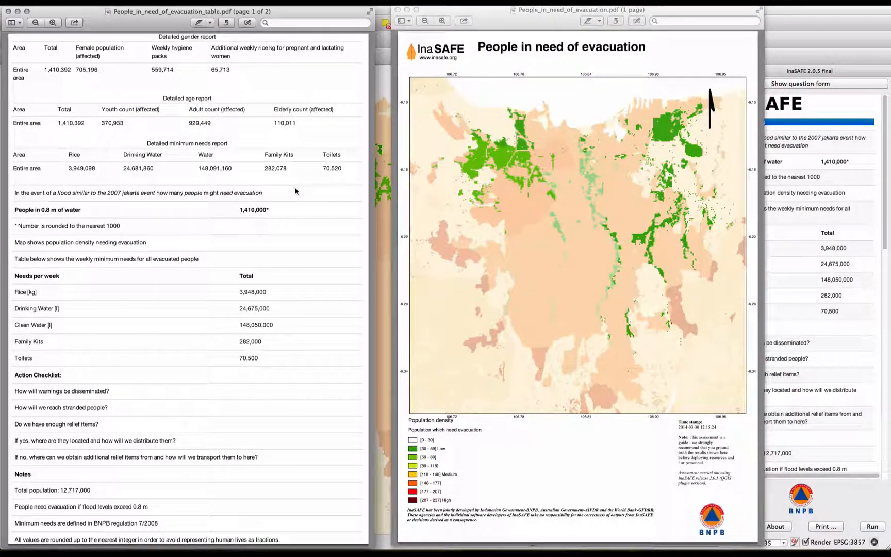
scroll(295, 190, "down", 2)
scroll(294, 191, "down", 8)
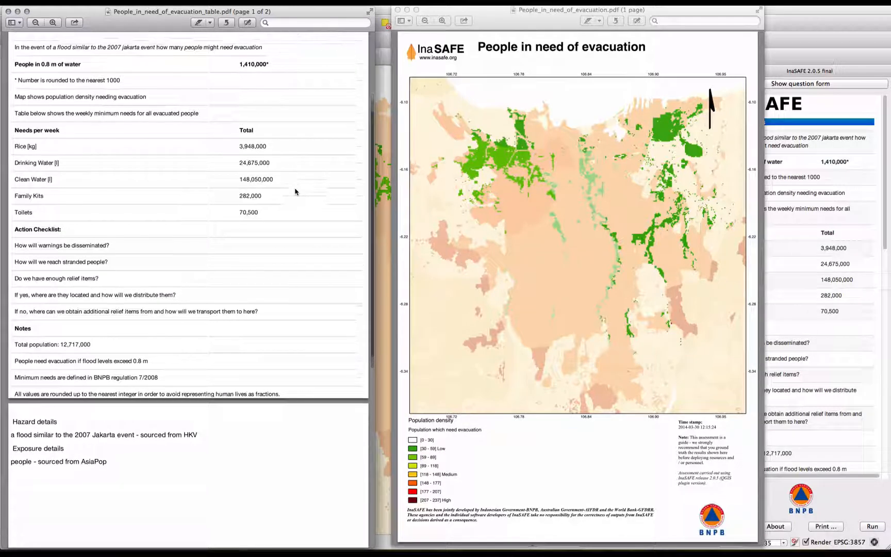
scroll(294, 192, "up", 7)
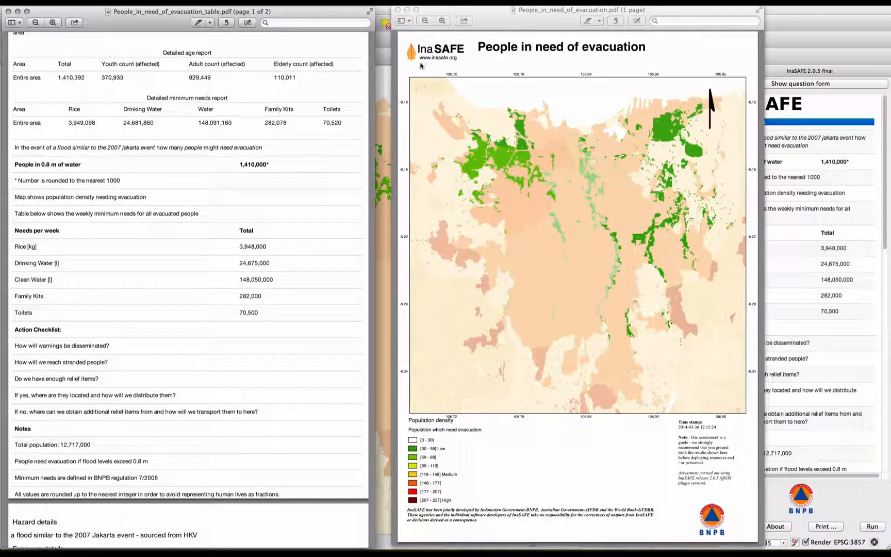
left_click(398, 10)
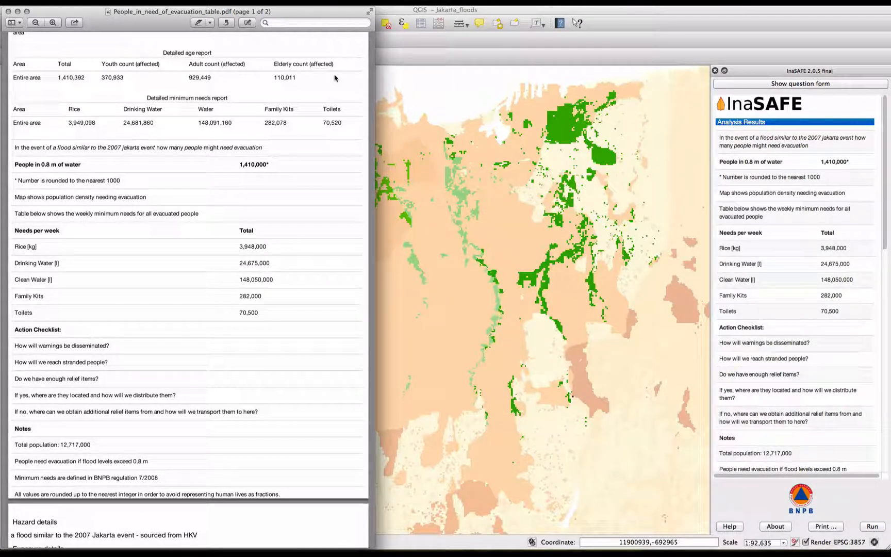
left_click(7, 11)
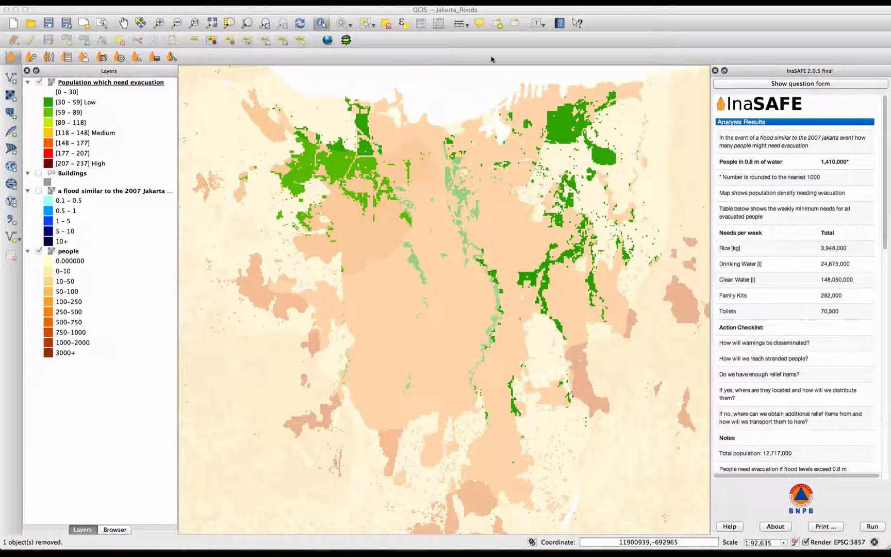
left_click(509, 15)
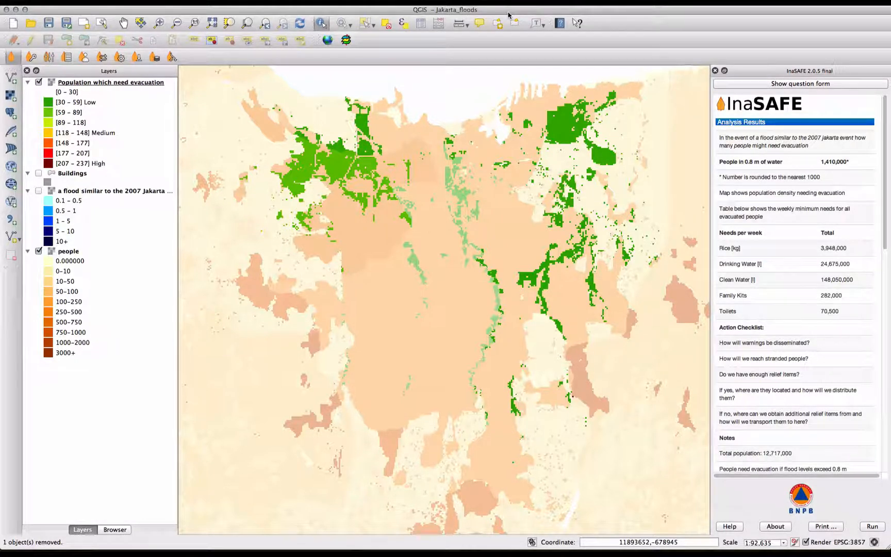
Hide the Population which need evacuation and people layers, and show the Buildings and 2007 Jakarta flood layers
left_click(39, 83)
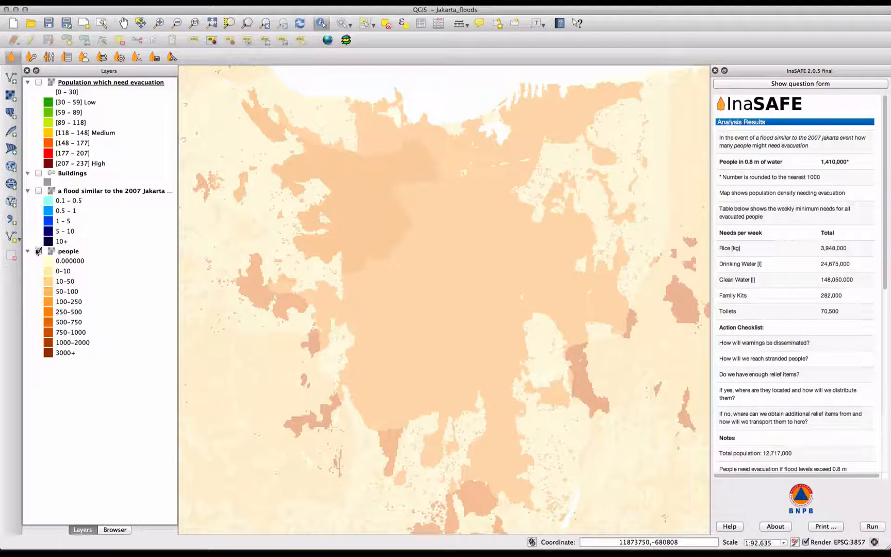
left_click(38, 252)
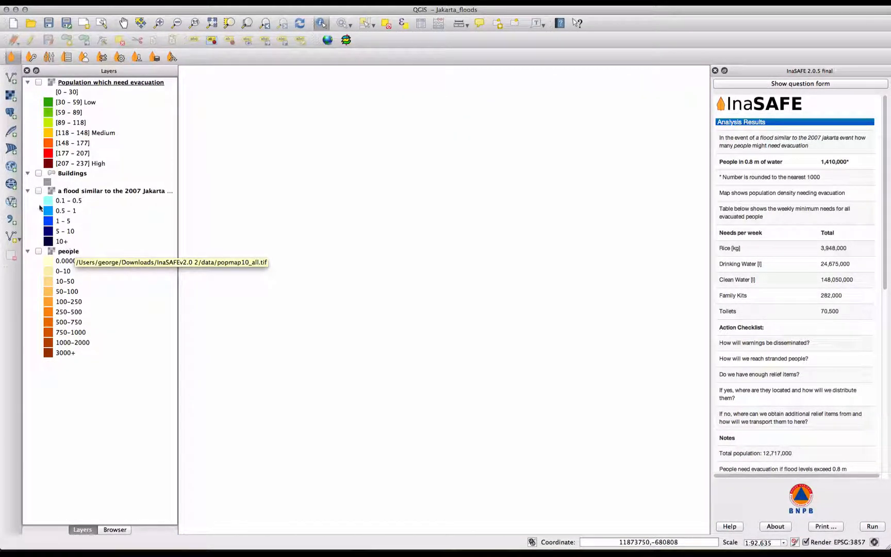
left_click(39, 174)
left_click(39, 191)
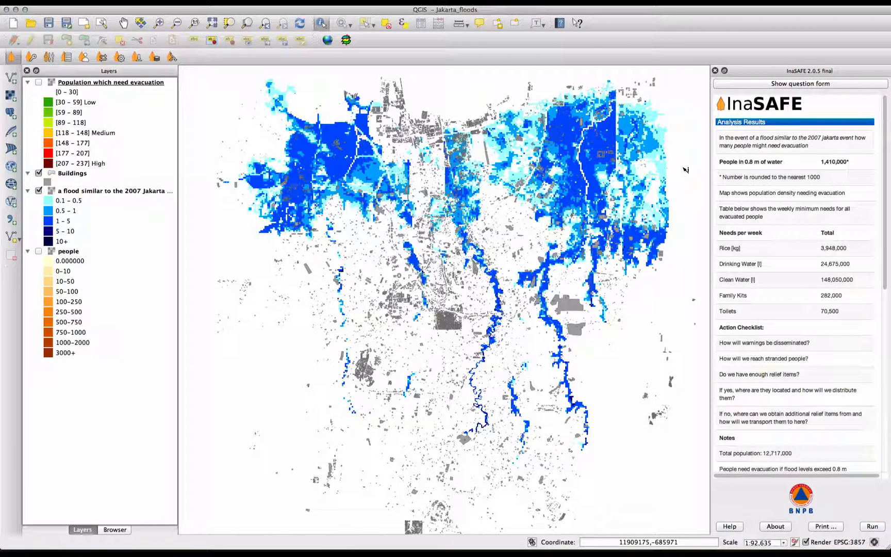
Set the impact question to how many Buildings might Be flooded in a flood similar to the 2007 Jakarta event
left_click(800, 84)
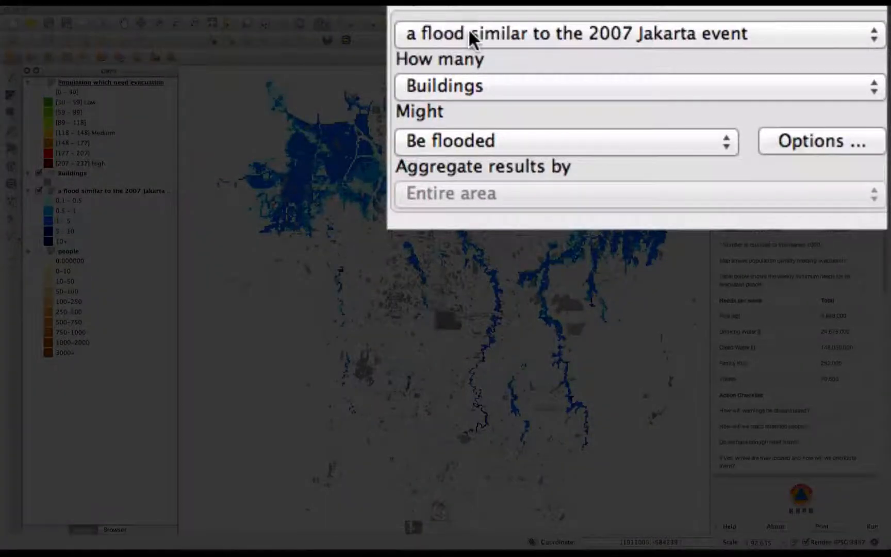
left_click(469, 31)
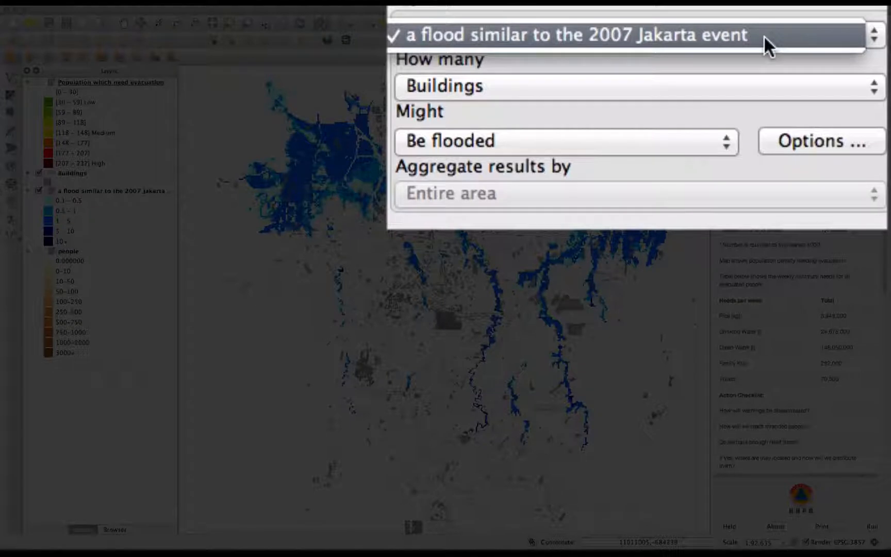
left_click(755, 85)
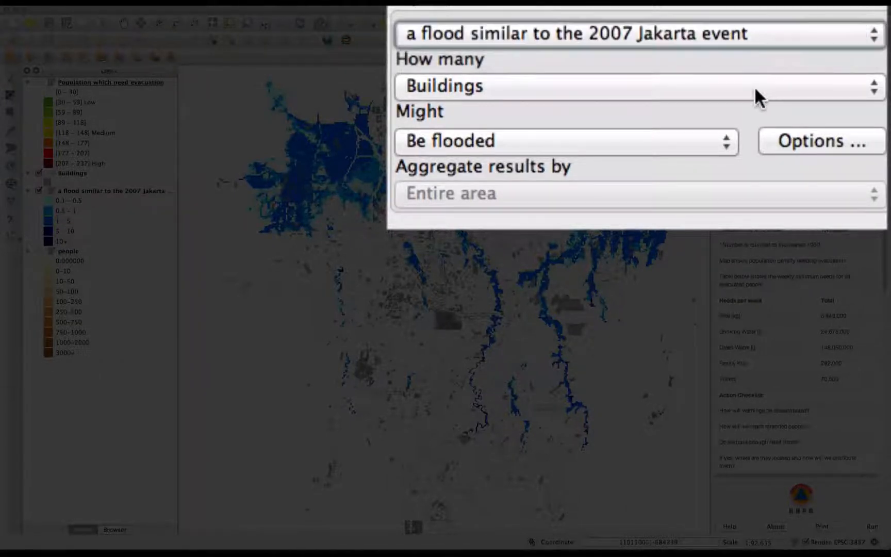
left_click(752, 87)
left_click(752, 87)
left_click(714, 148)
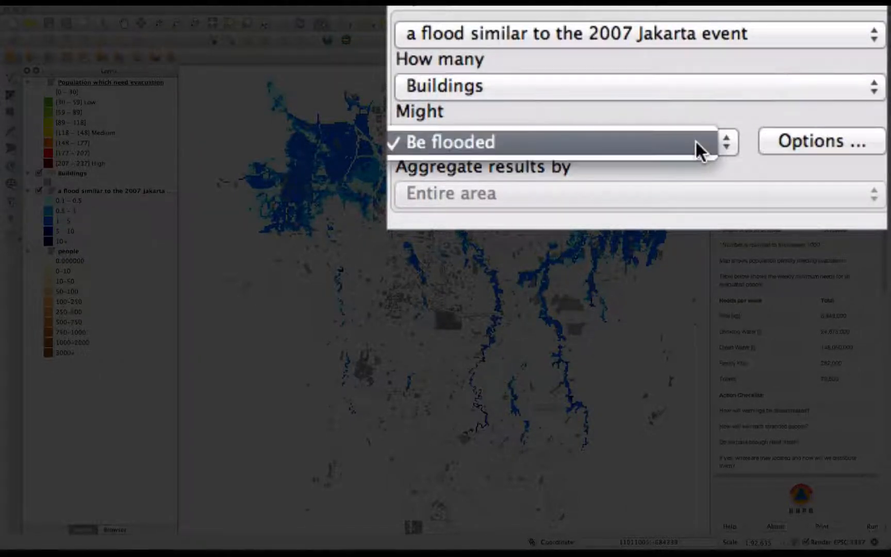
left_click(696, 142)
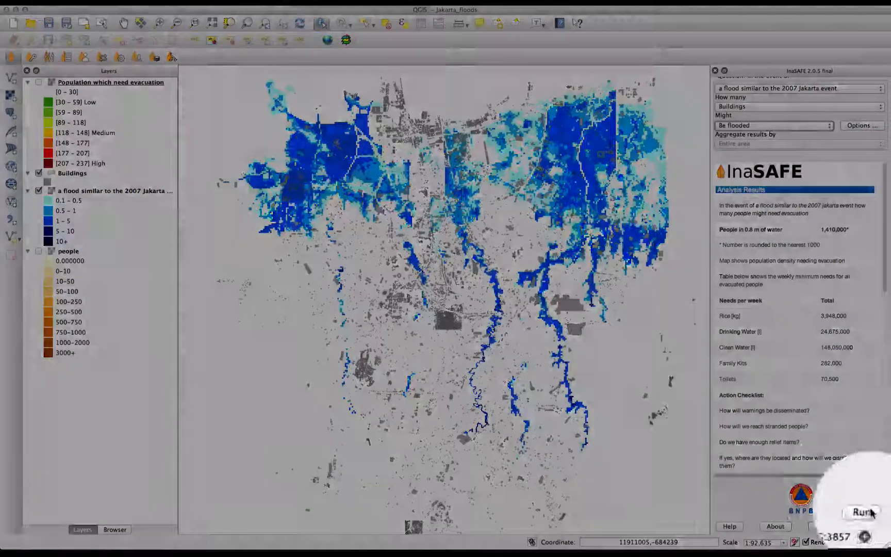
Run the building flood analysis and hide the 2007 Jakarta flood layer
left_click(874, 526)
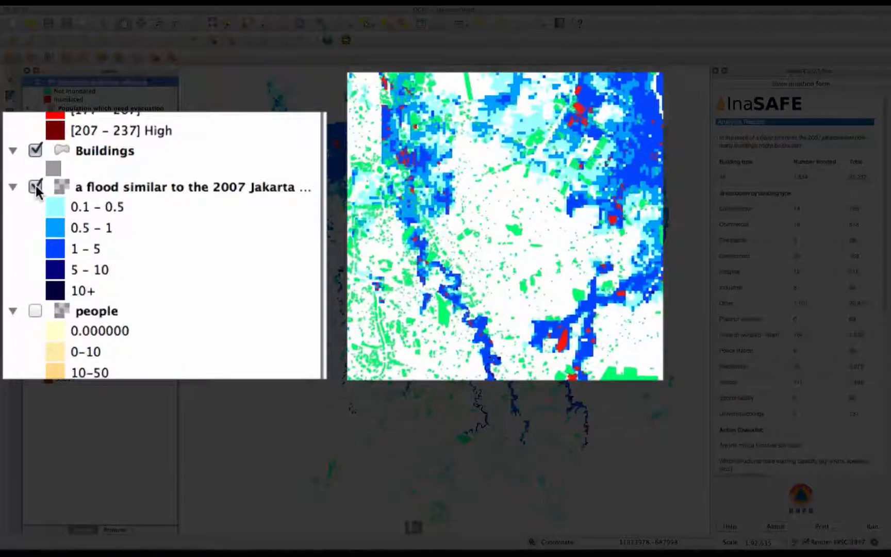
left_click(39, 216)
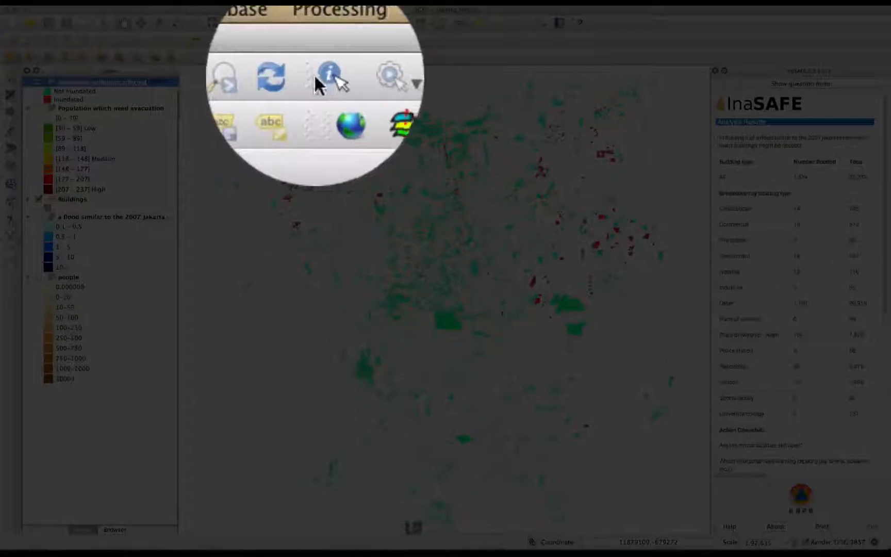
Identify a red inundated building southeast of the map centre and examine its derived attributes and flood depth
left_click(316, 24)
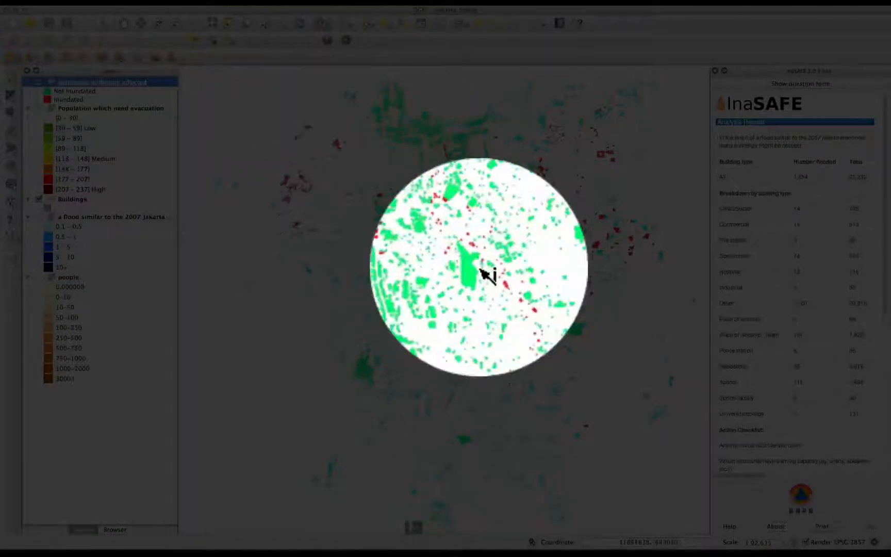
left_click(535, 290)
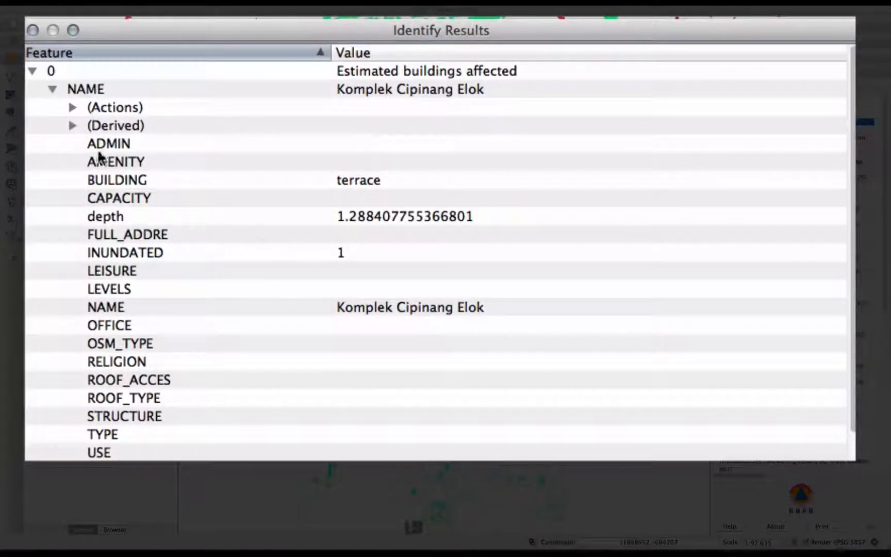
left_click(73, 126)
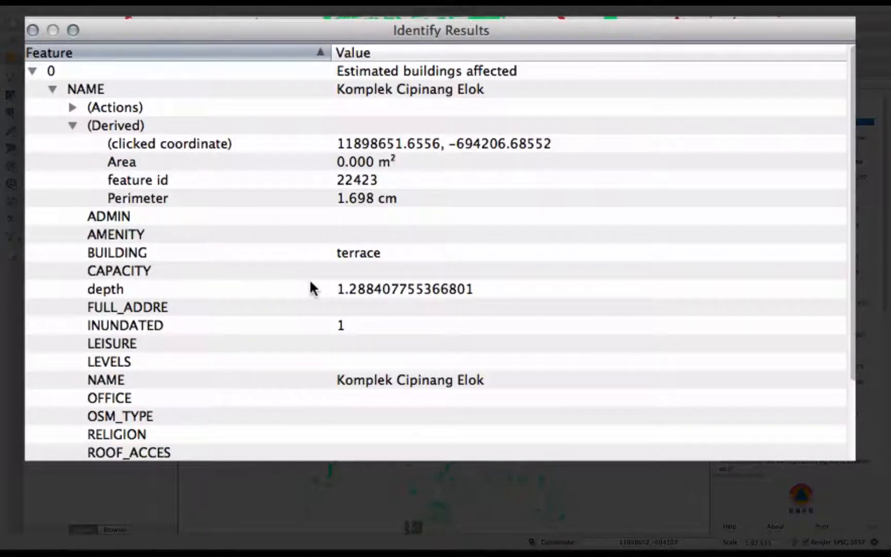
left_click(292, 287)
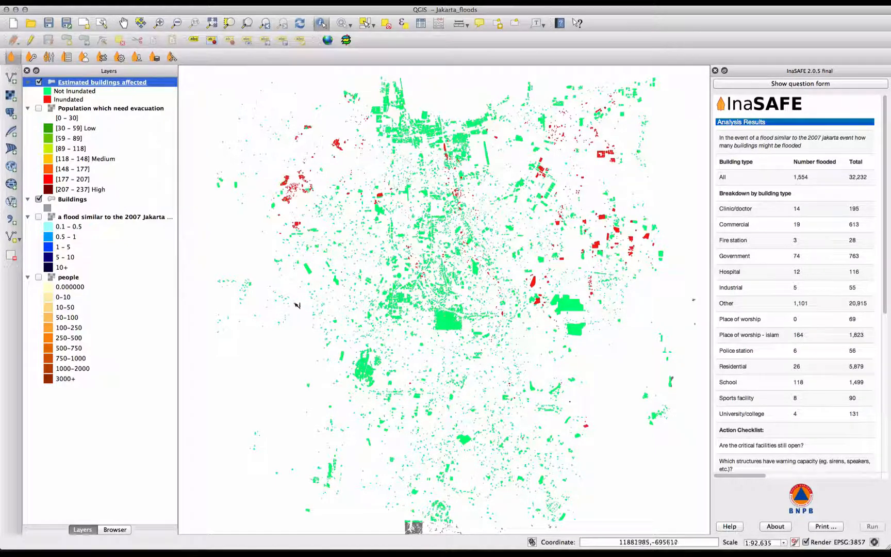
Show the Population which need evacuation layer together with the Estimated buildings affected layer
left_click(38, 109)
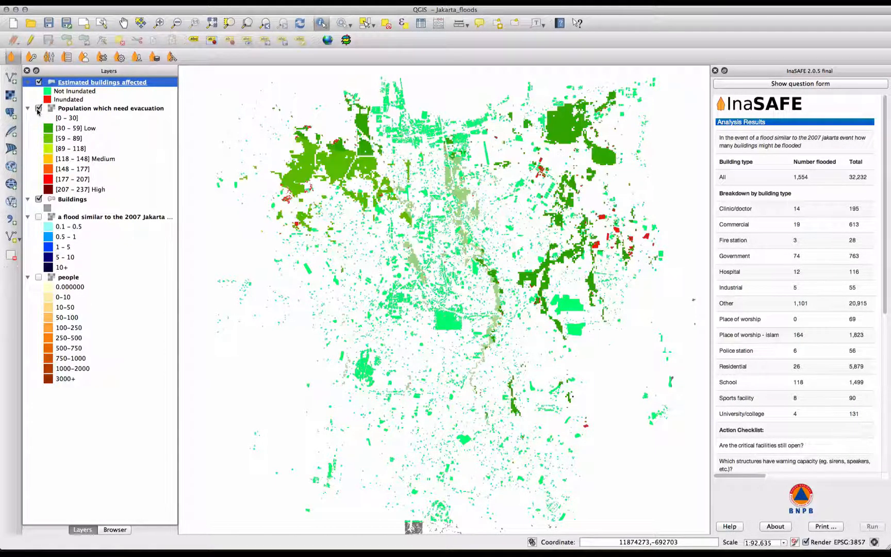